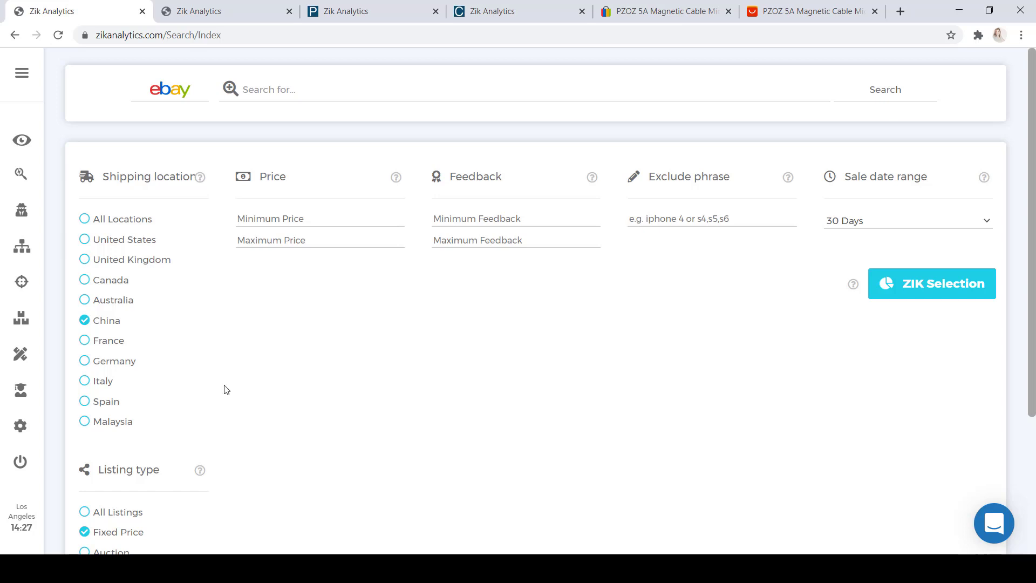
# - Check the search preferences in My Settings, including shipping location, sale date range, listing type and condition
pyautogui.click(20, 425)
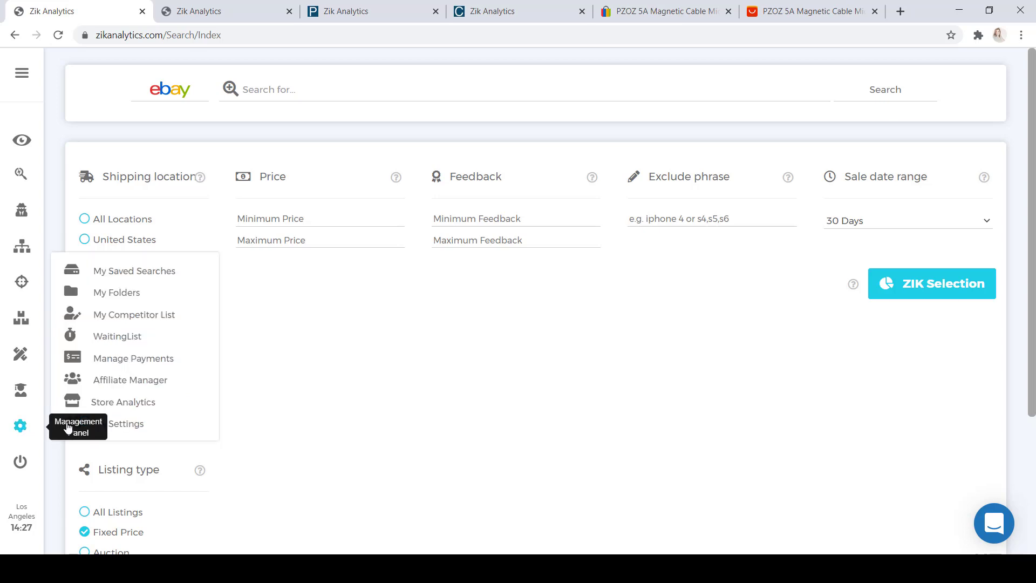
pyautogui.click(119, 424)
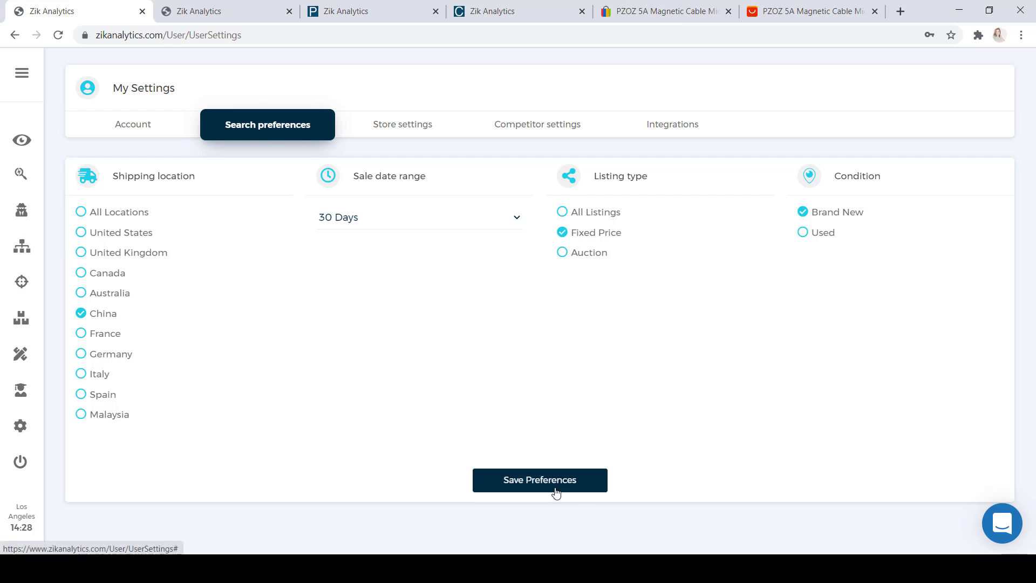
# - Switch product research from eBay to AliExpress and search for "sunglasses"
pyautogui.click(23, 184)
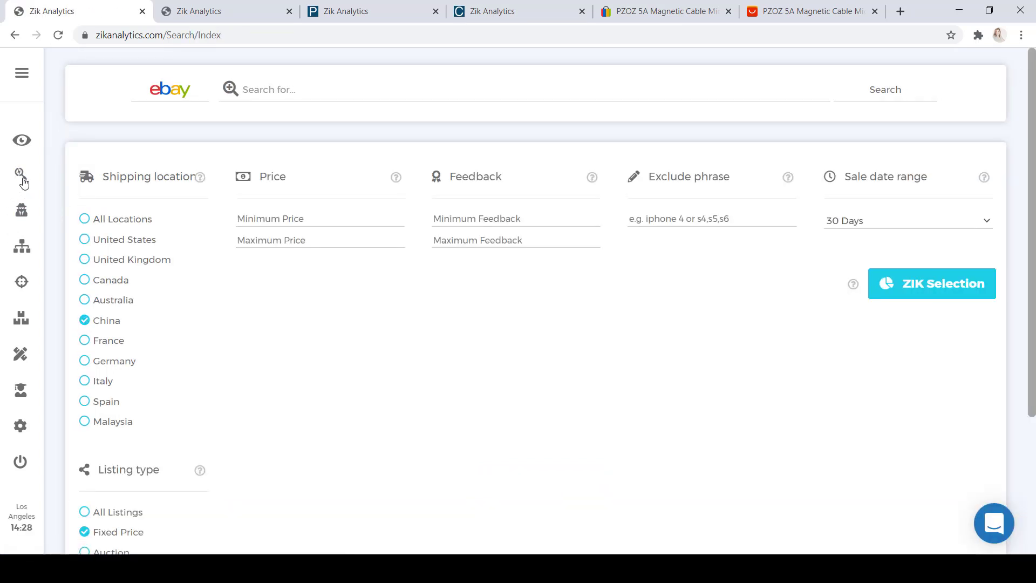
pyautogui.moveTo(165, 93)
pyautogui.click(176, 120)
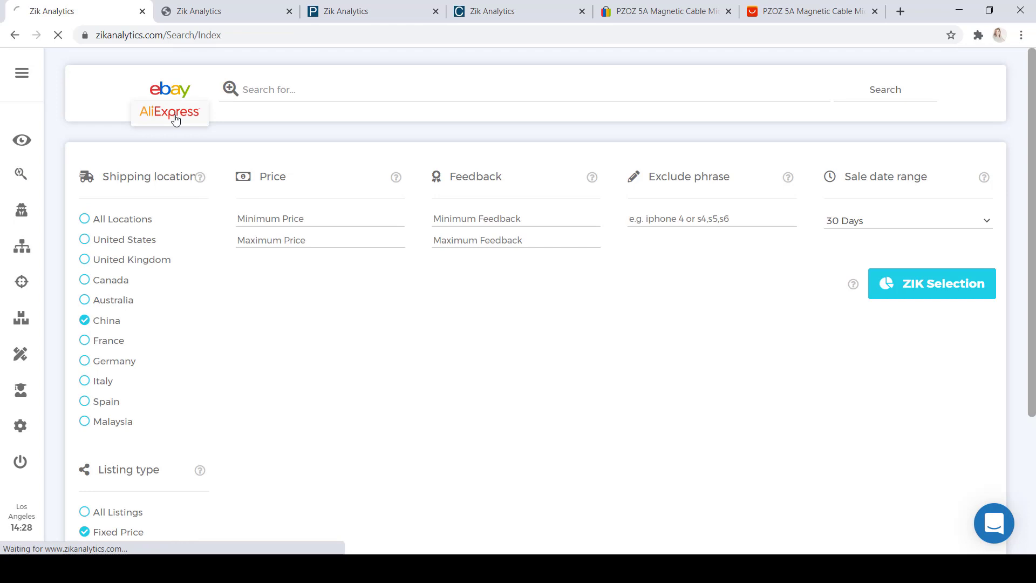
pyautogui.click(314, 95)
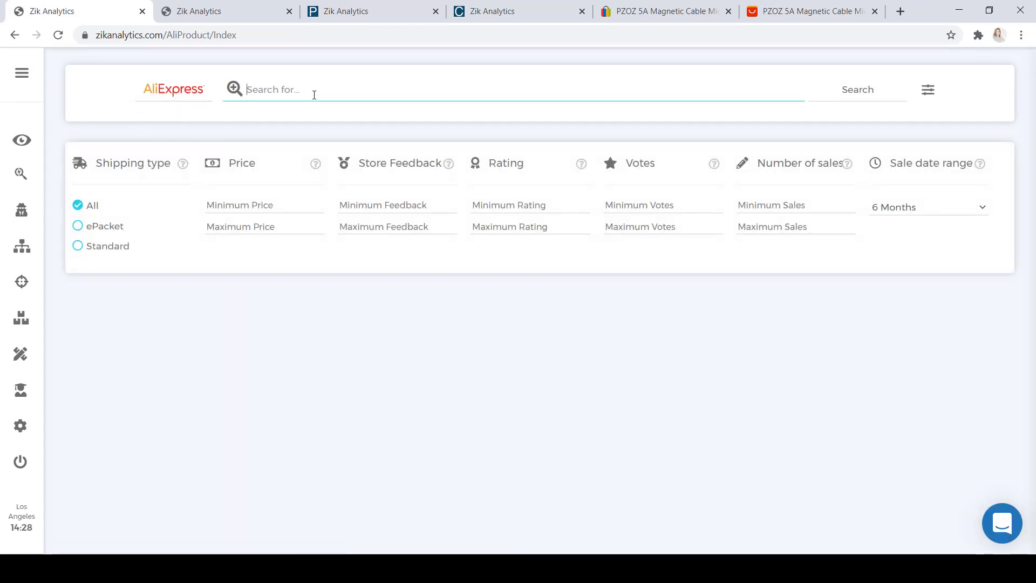
pyautogui.write('sunglasses')
pyautogui.press('Return')
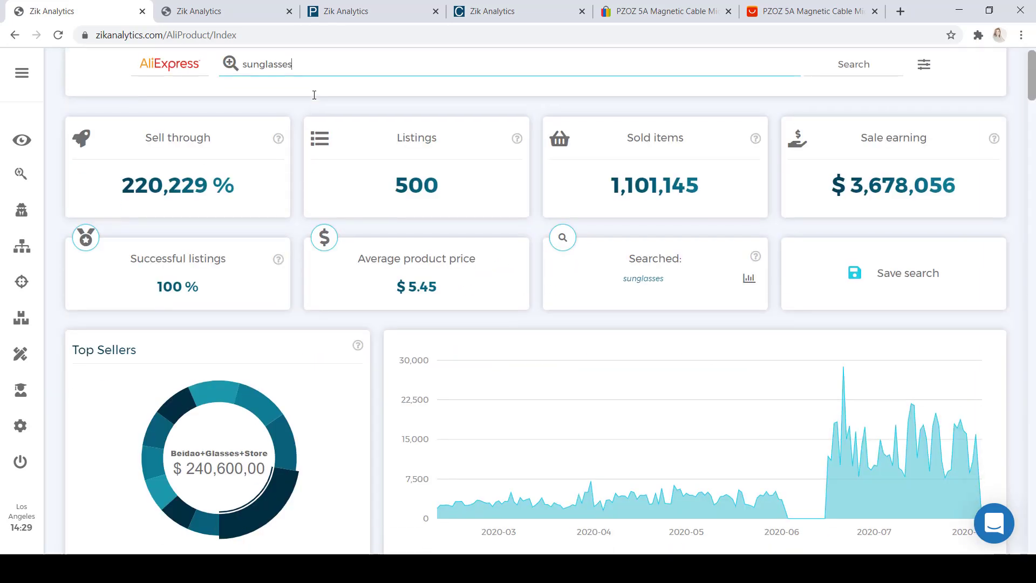
# - Look up the KINGSEVEN Fashion Polarized Sunglasses from Beidao Glasses Store on eBay and compare the matching listings' images
pyautogui.scroll(-10, 313, 95)
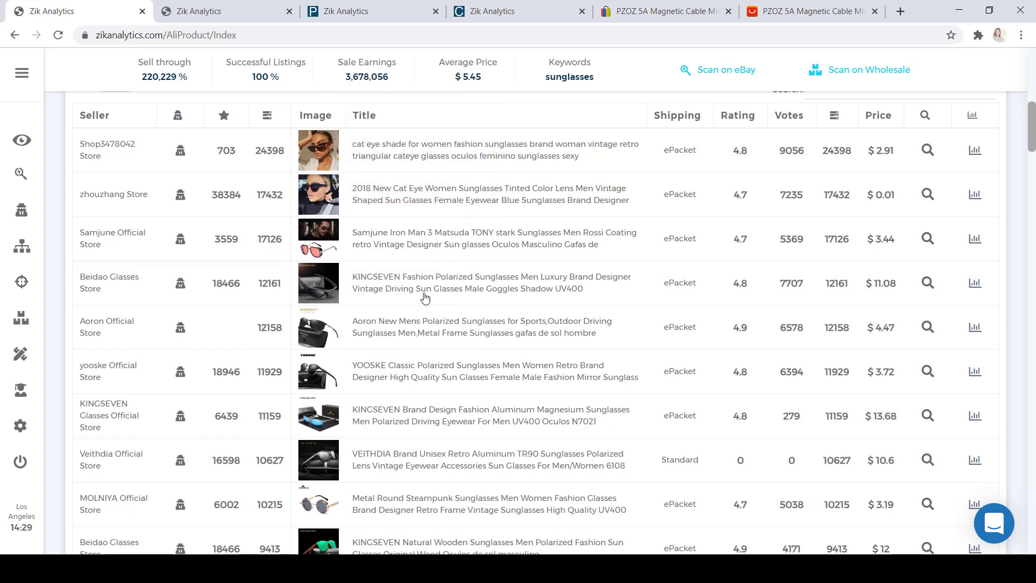
pyautogui.click(975, 285)
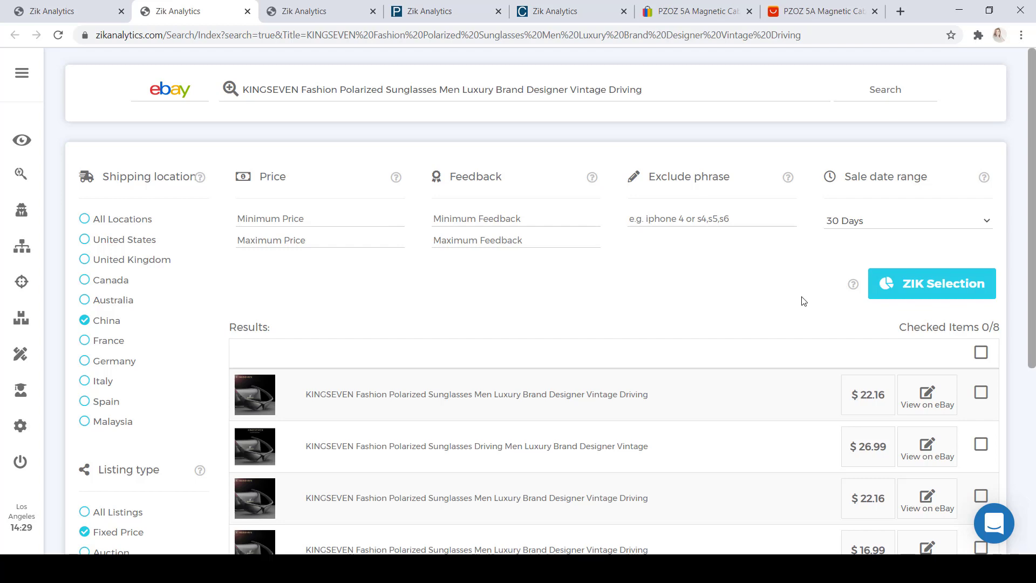
pyautogui.scroll(-4, 802, 300)
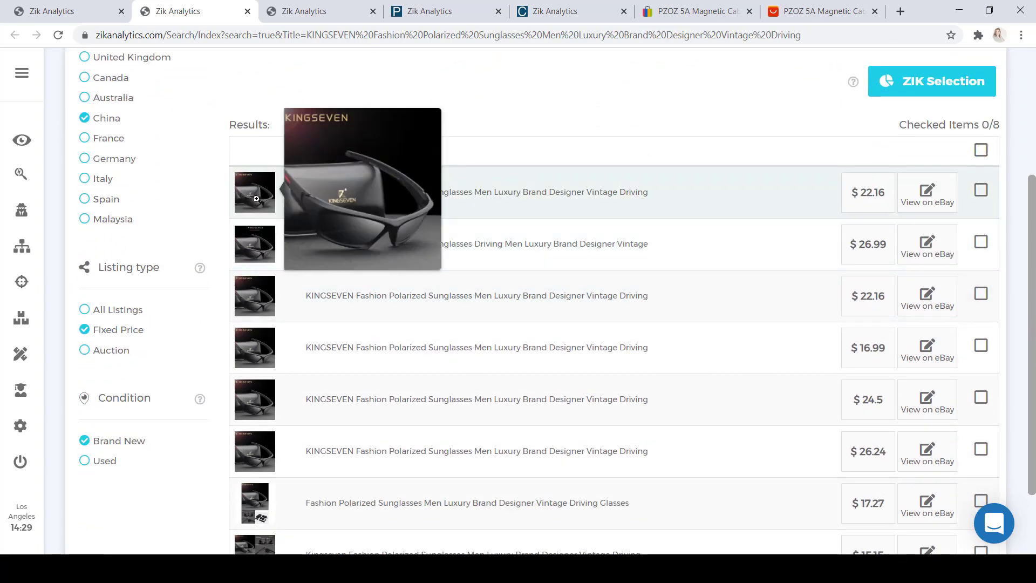
pyautogui.scroll(-2, 257, 295)
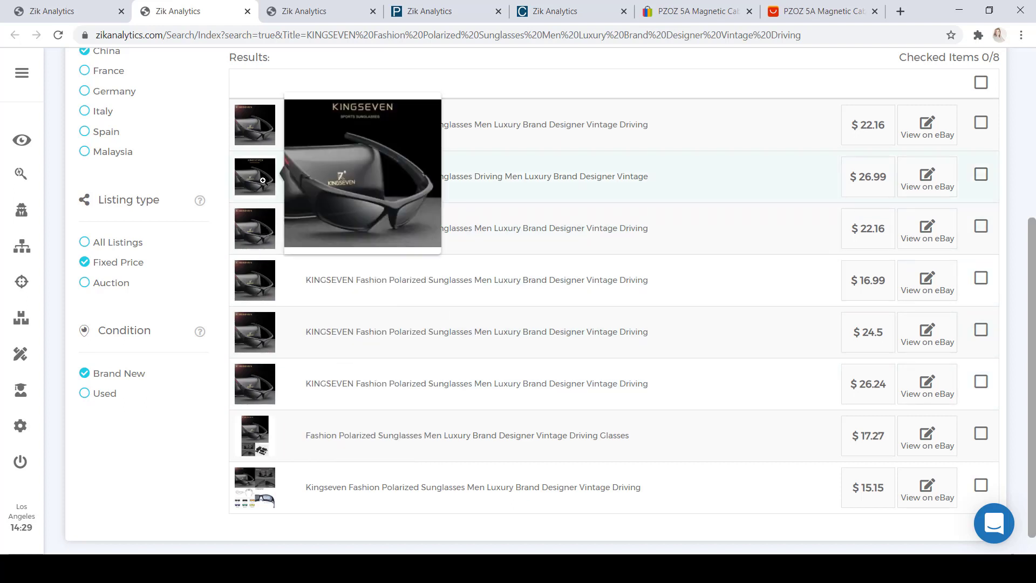
# - Select all matching eBay sunglasses listings and analyze them with ZIK Selection
pyautogui.scroll(3, 1003, 205)
pyautogui.click(981, 218)
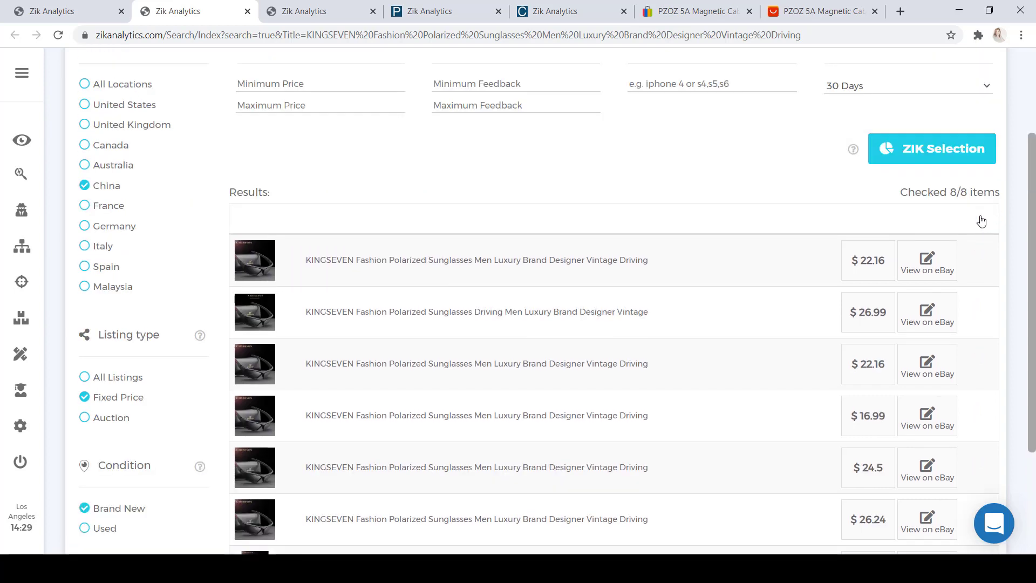
pyautogui.click(959, 155)
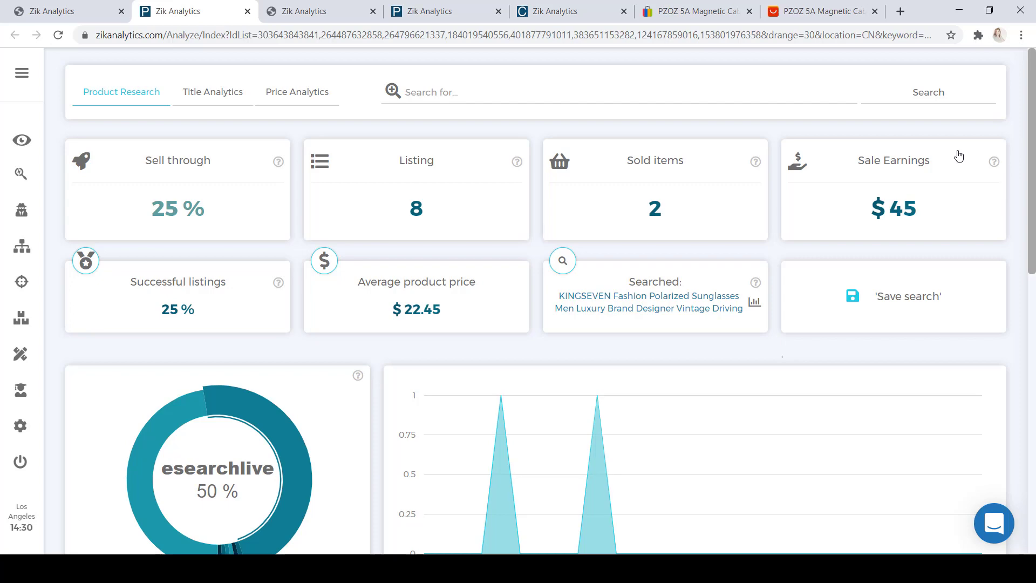
# - Review the sellers' countries and feedback amounts in the results table and open competitor research for kaiji_store
pyautogui.scroll(-10, 958, 156)
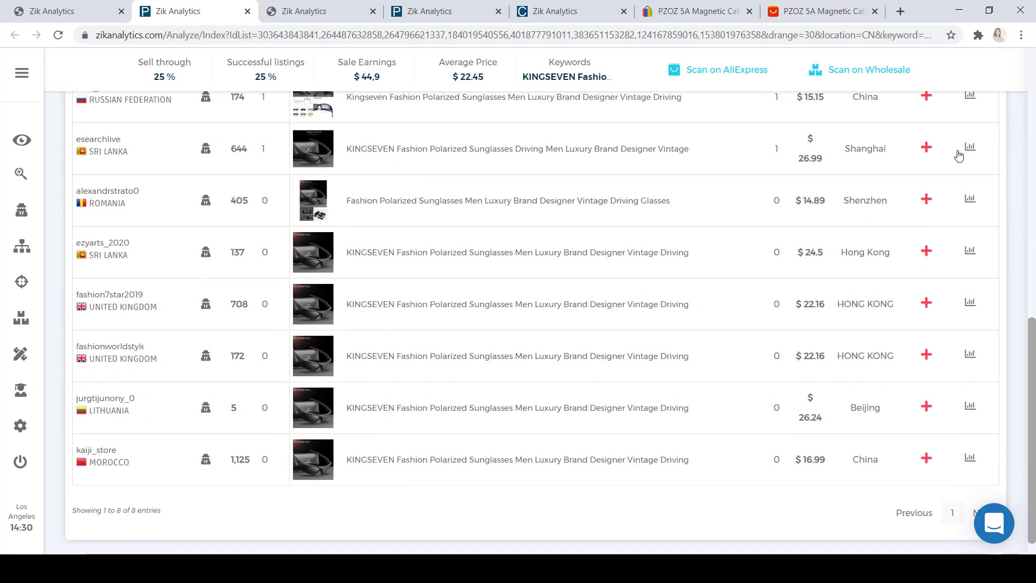
pyautogui.scroll(1, 98, 452)
pyautogui.scroll(1, 99, 452)
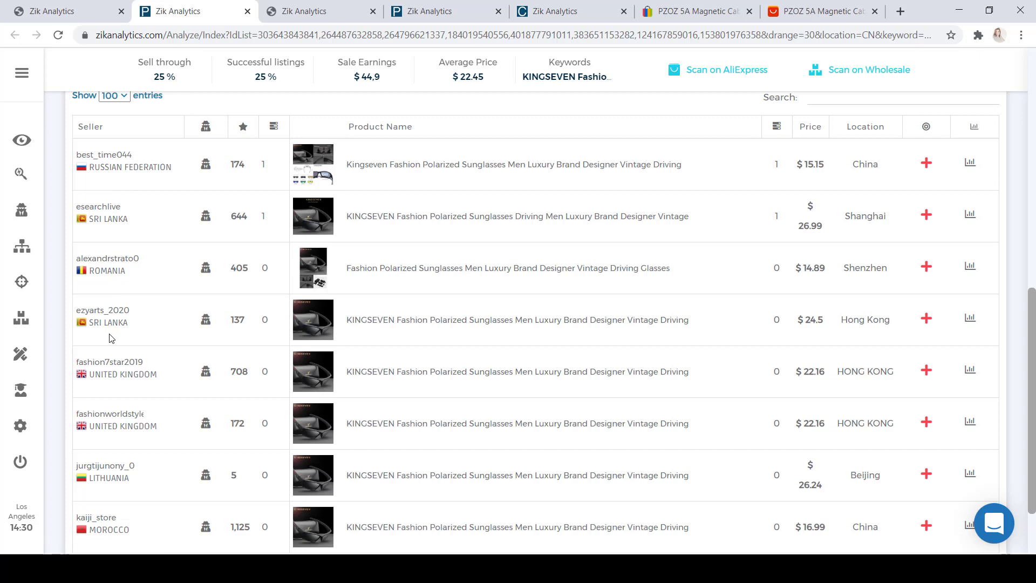
pyautogui.scroll(-2, 110, 335)
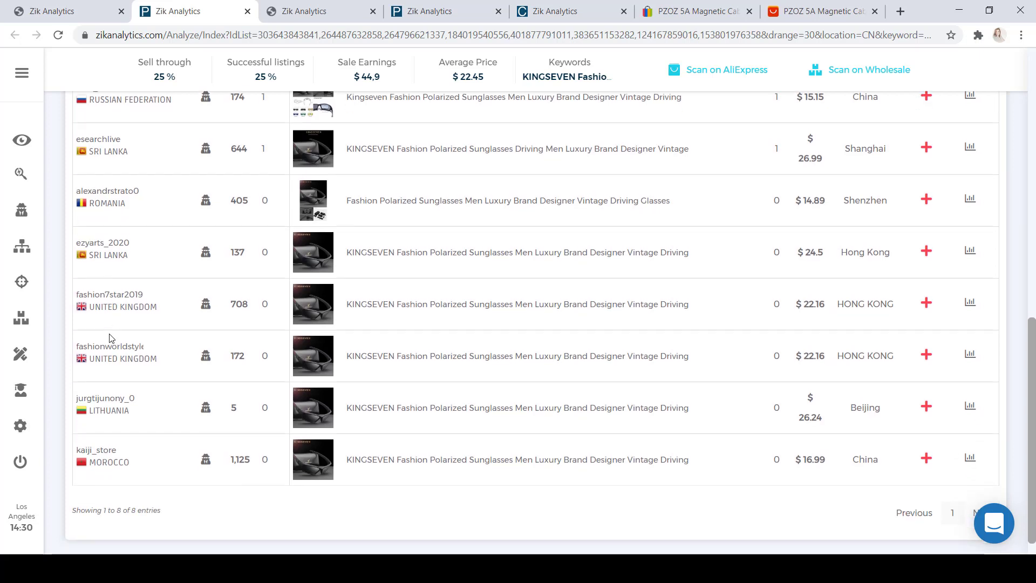
pyautogui.scroll(1, 109, 338)
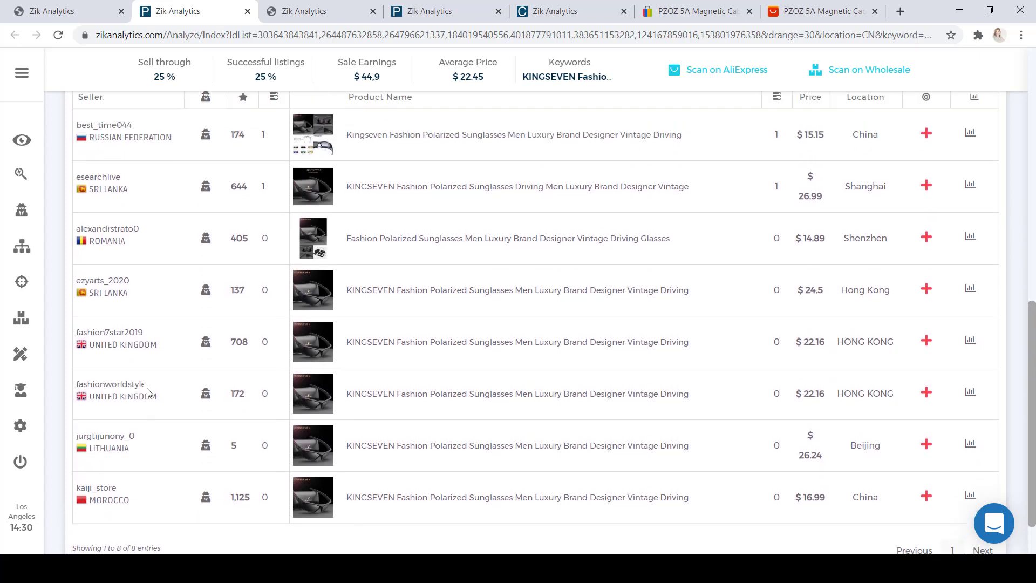
pyautogui.scroll(2, 195, 302)
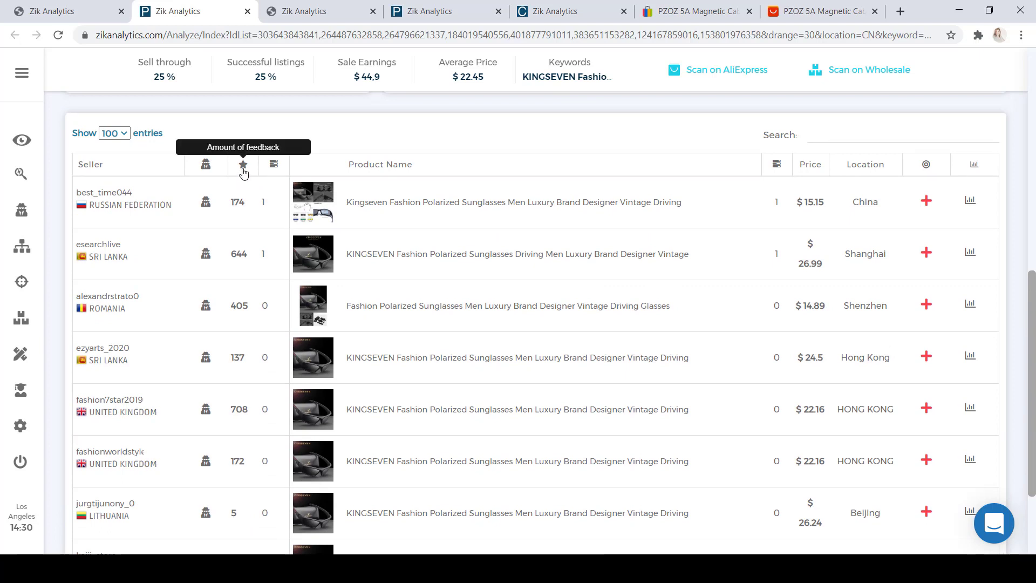
pyautogui.scroll(-3, 243, 172)
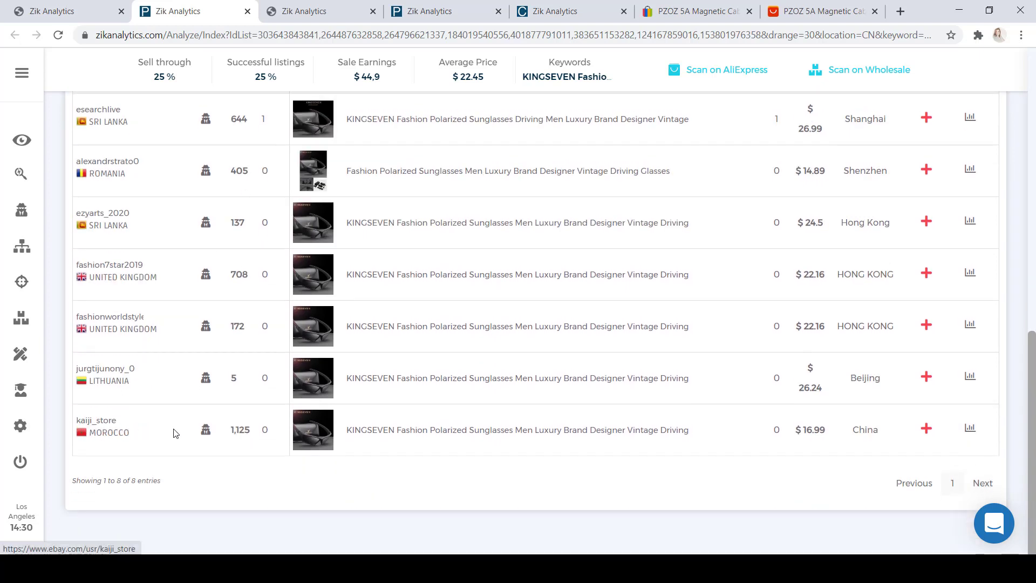
pyautogui.click(206, 432)
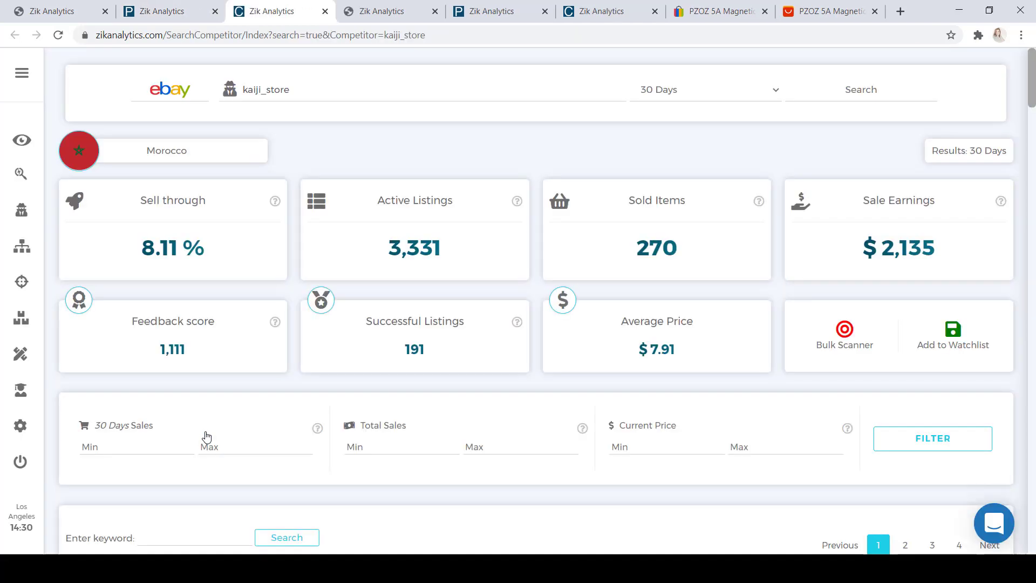
# - Examine the kaiji_store sales figures and product list, and view its PZOZ 5A Magnetic Cable listing on eBay
pyautogui.scroll(-1, 210, 435)
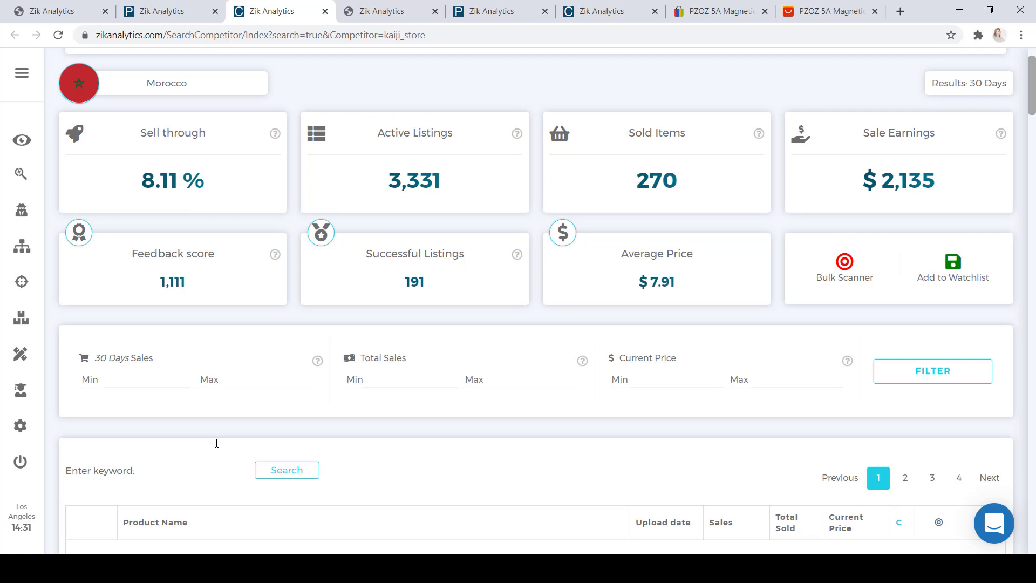
pyautogui.scroll(-5, 216, 443)
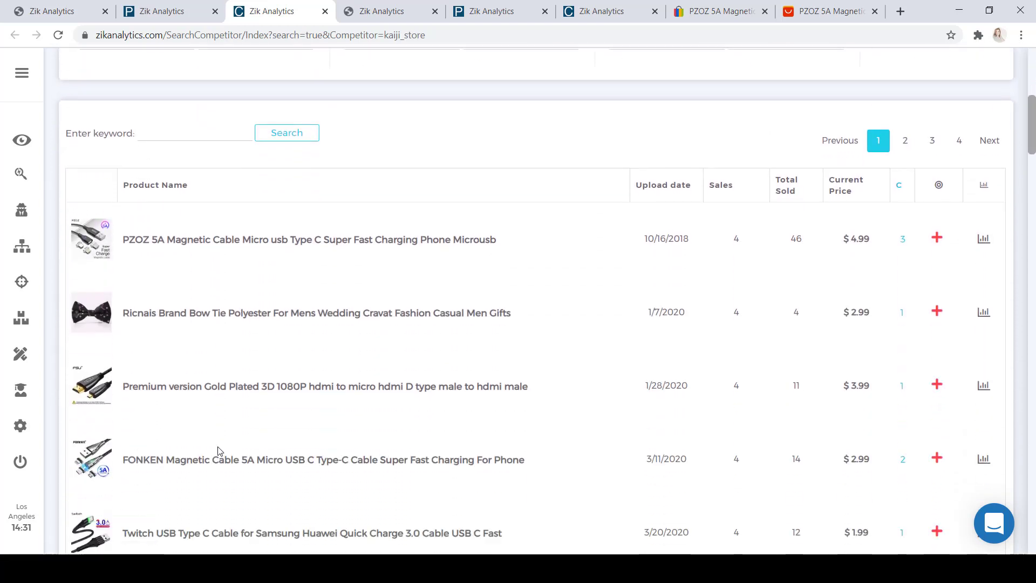
pyautogui.moveTo(164, 244)
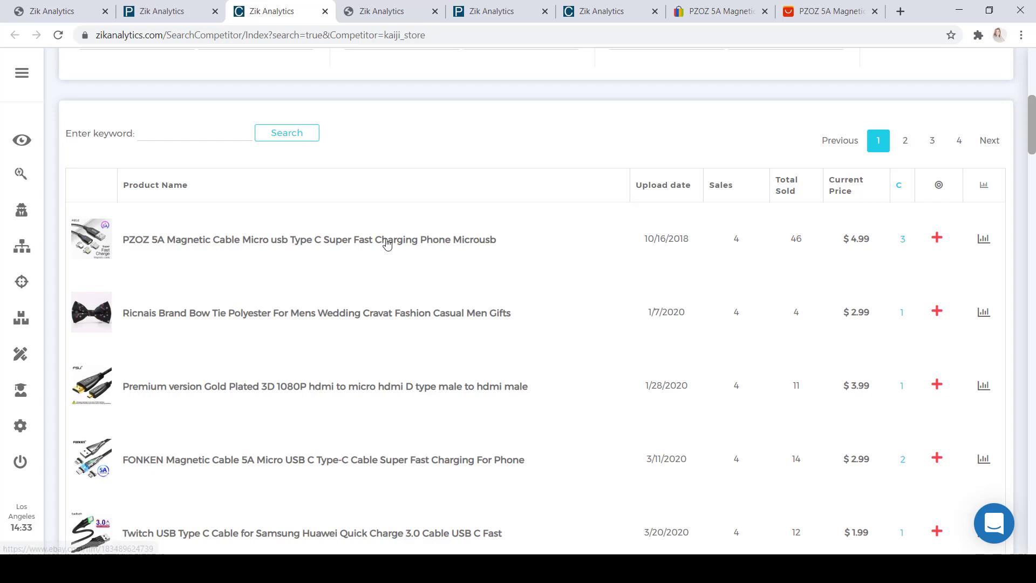
pyautogui.click(729, 5)
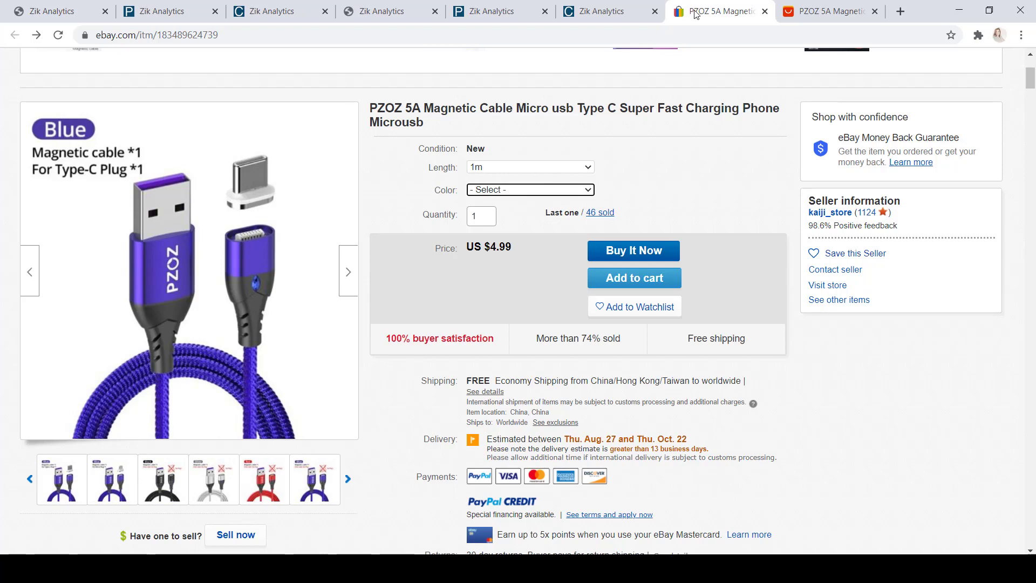
# - Choose the 1m length and Blue For Micro color on the eBay cable listing
pyautogui.click(545, 168)
pyautogui.click(541, 190)
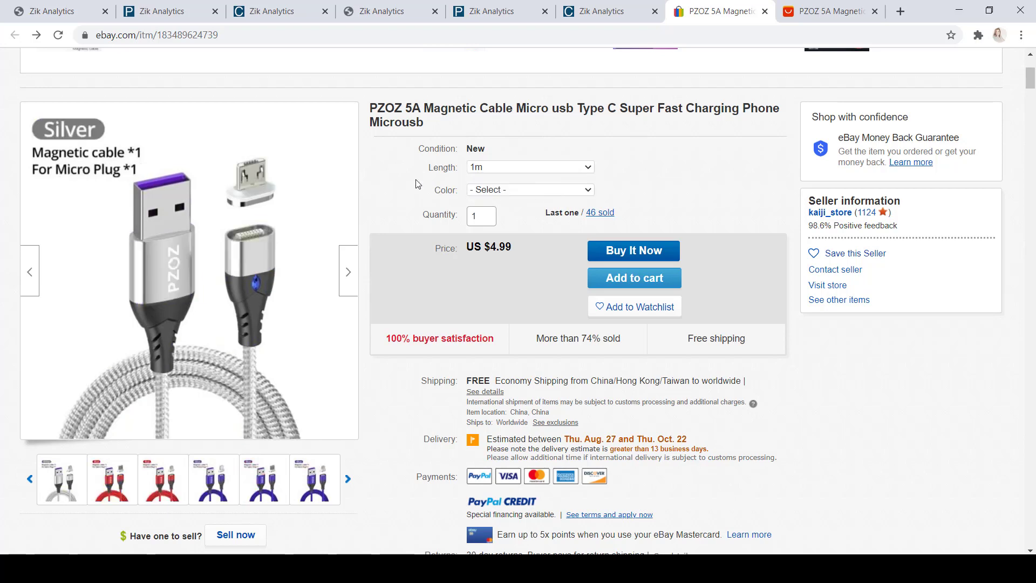
pyautogui.click(540, 189)
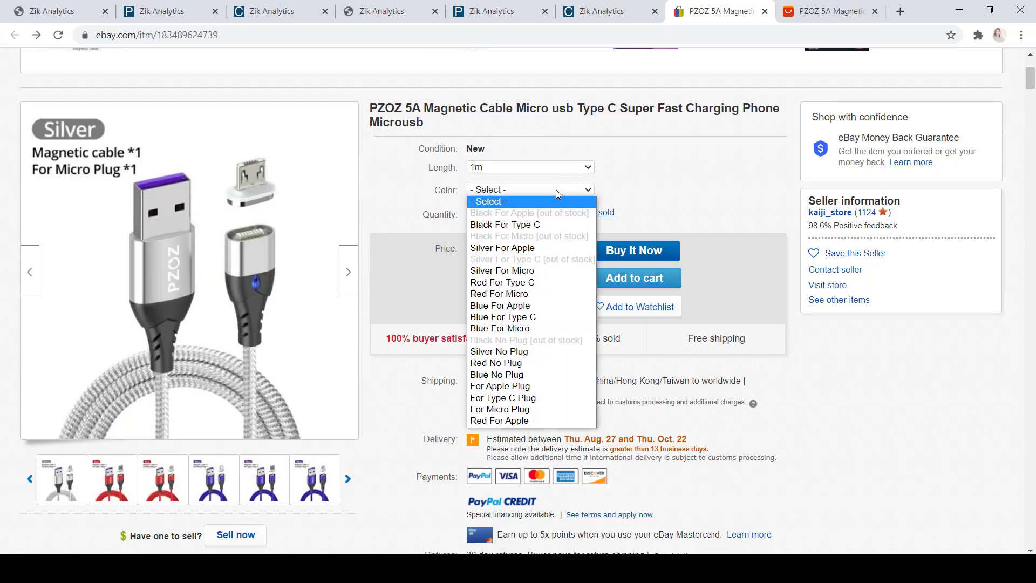
pyautogui.click(532, 328)
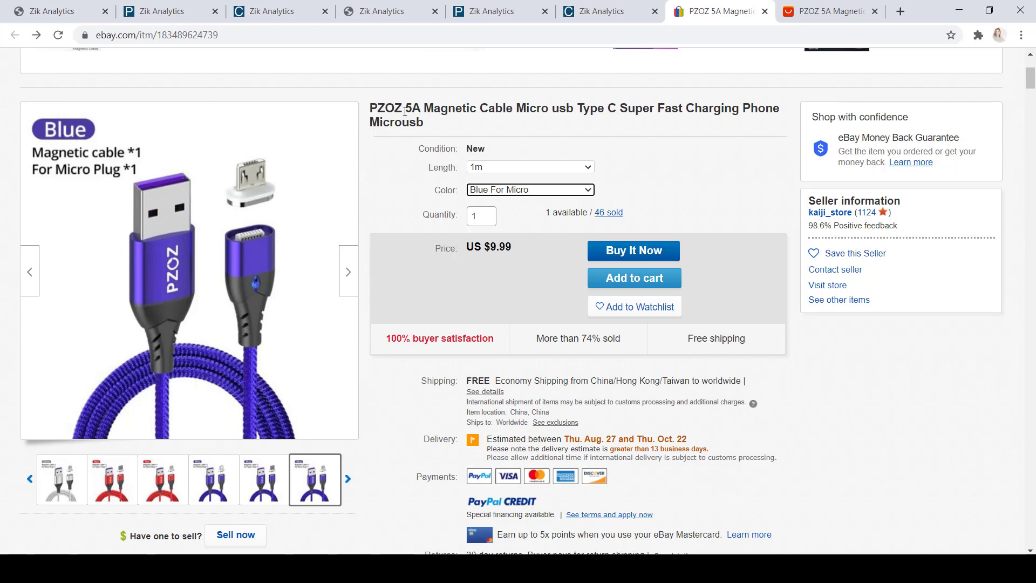
# - Enlarge the cable photo, bring up its image search option, and compare the item with the matching AliExpress listing
pyautogui.click(303, 226)
pyautogui.rightClick(481, 174)
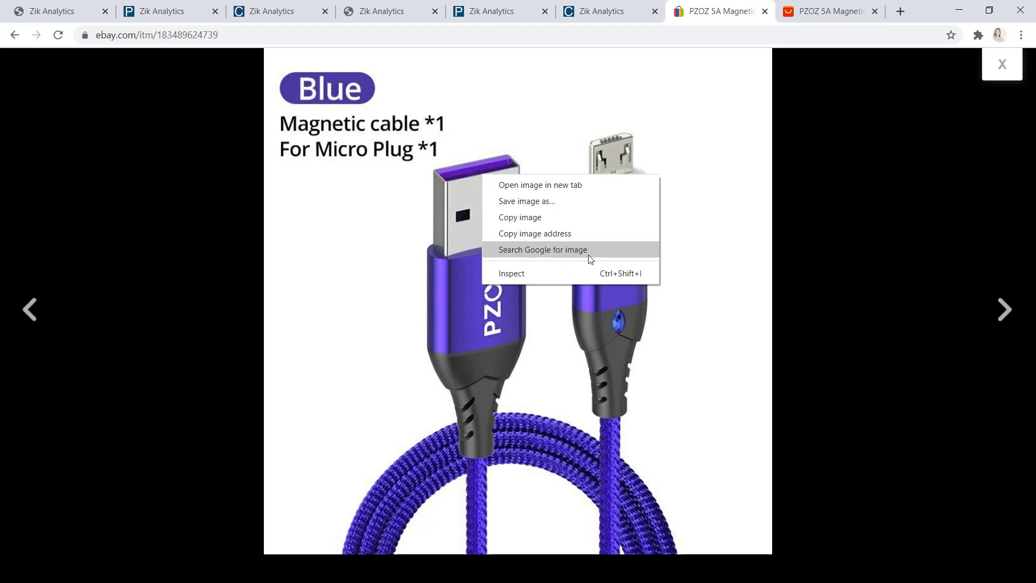
pyautogui.click(815, 7)
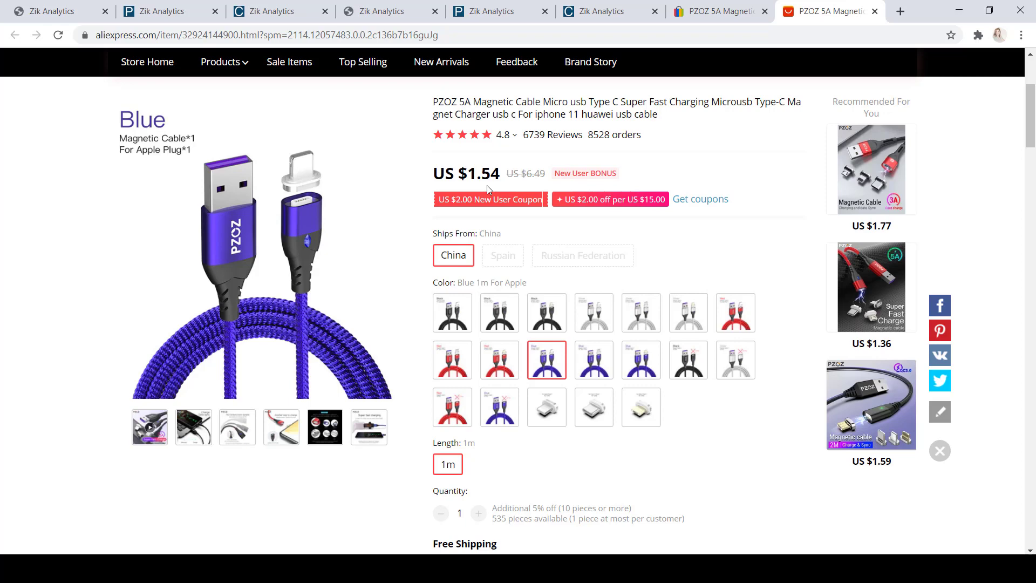
pyautogui.click(722, 9)
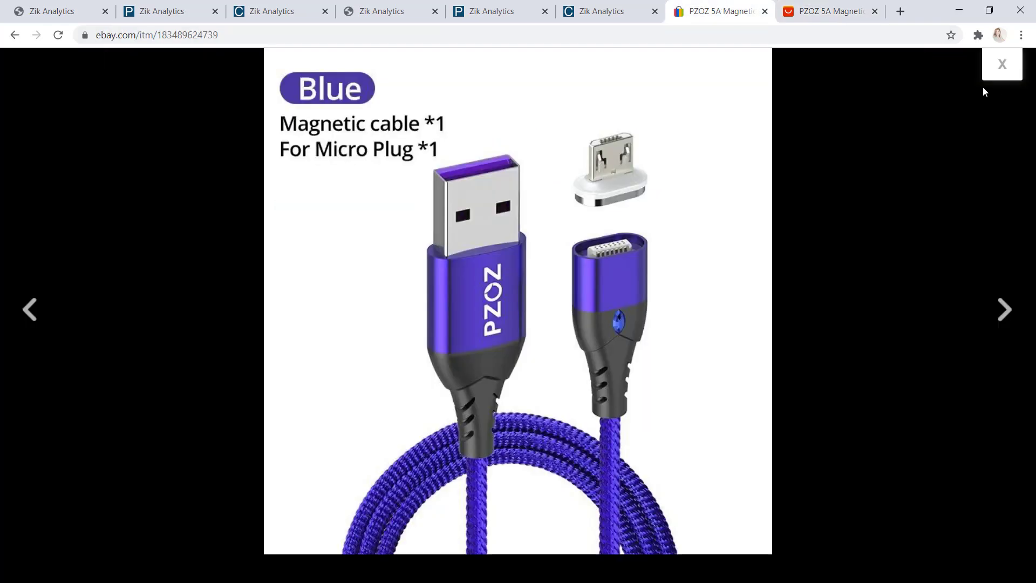
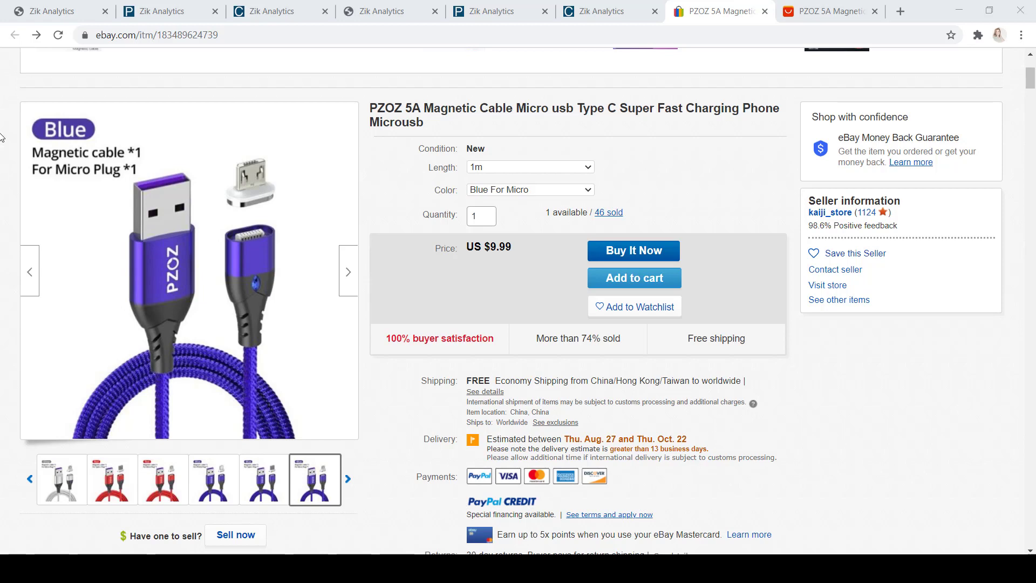
# - Open the Zik Analytics title builder, check the eBay cable listing's title, and search for keywords with "Magnetic USB Cable"
pyautogui.click(50, 13)
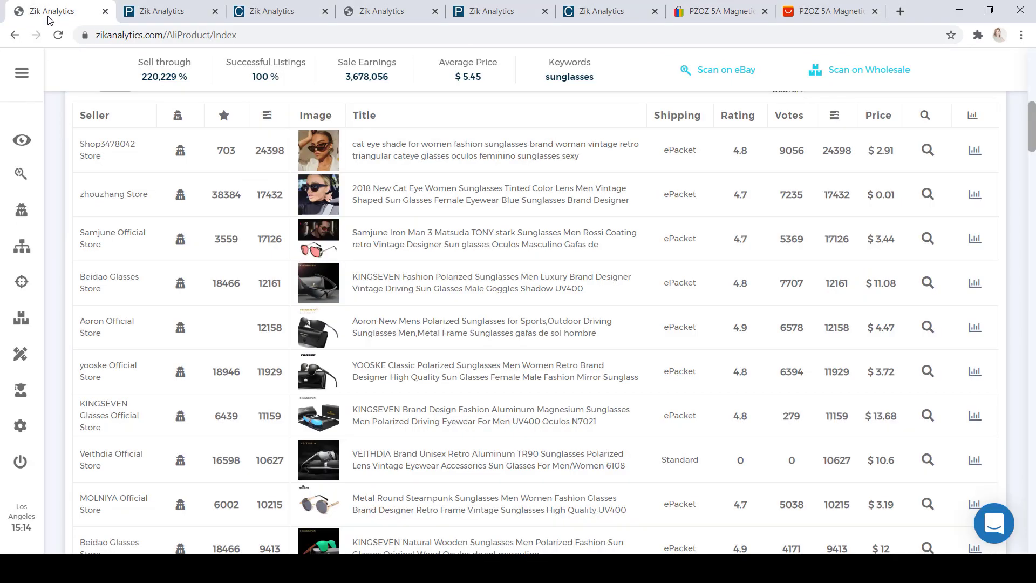
pyautogui.click(28, 359)
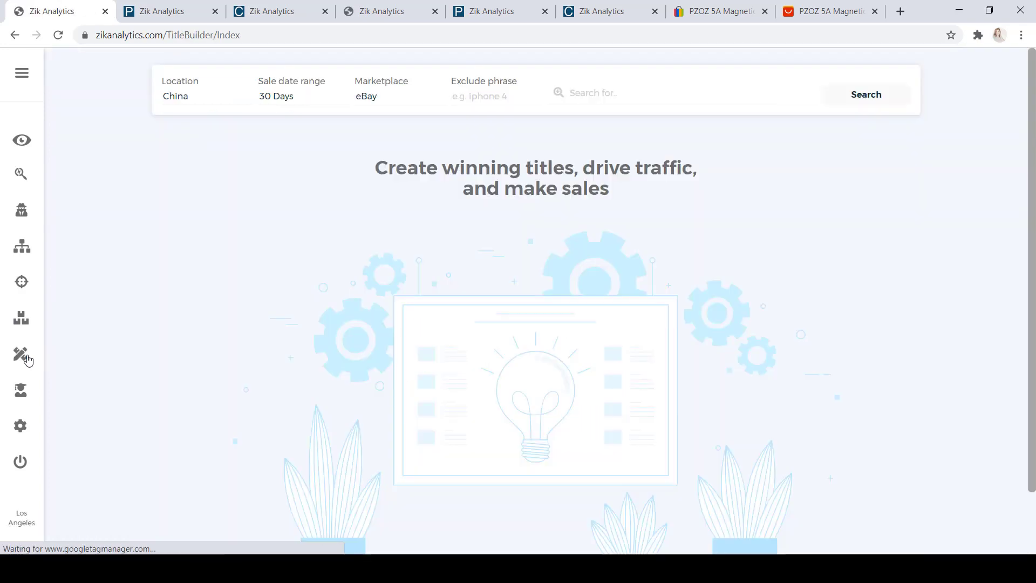
pyautogui.click(718, 10)
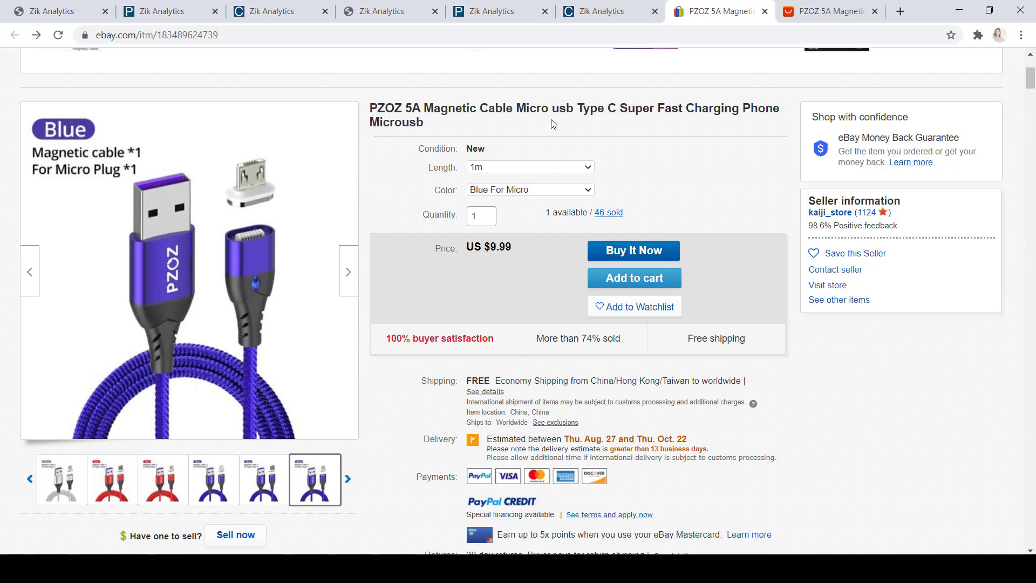
pyautogui.click(40, 10)
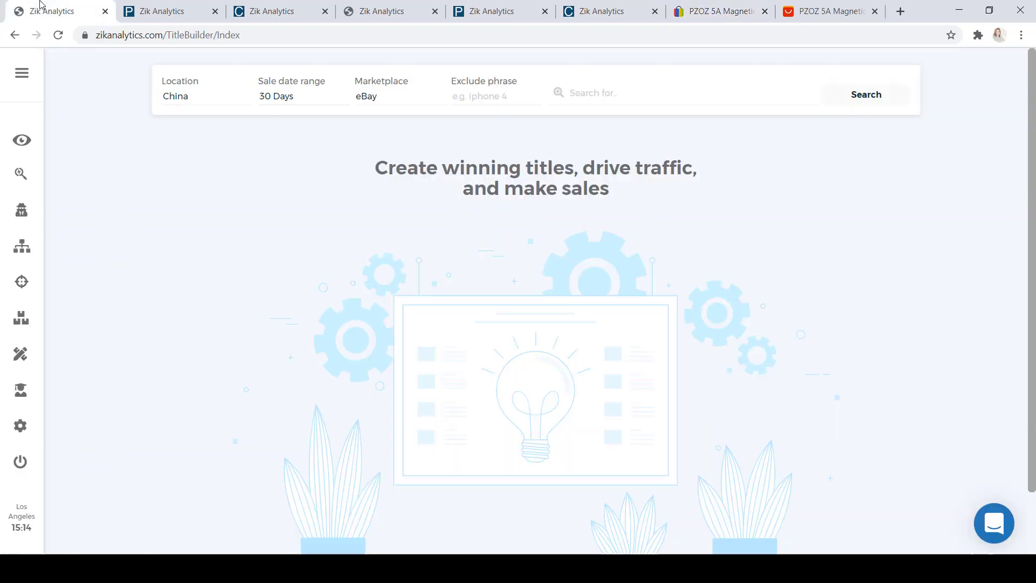
pyautogui.rightClick(620, 89)
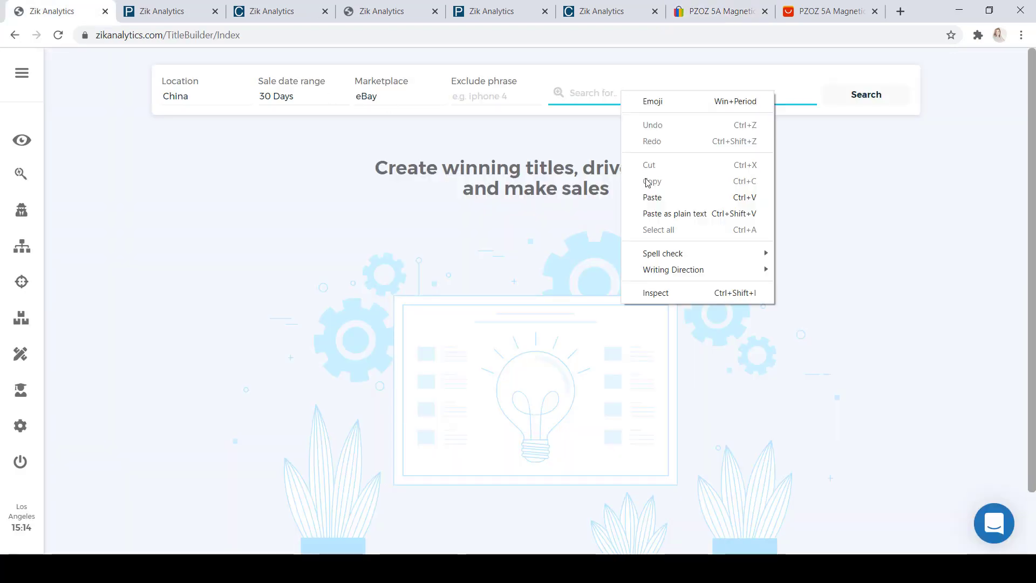
pyautogui.click(648, 195)
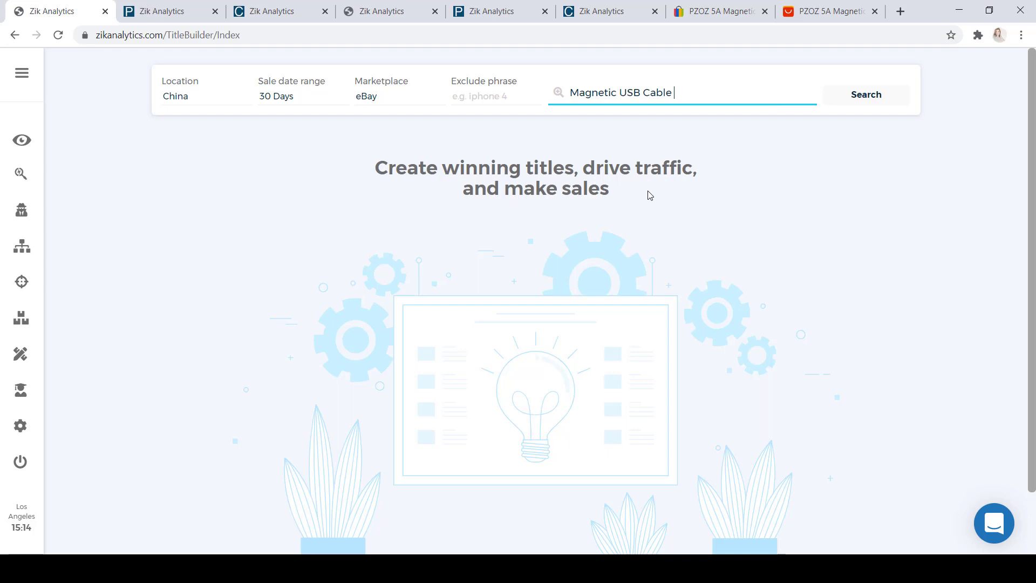
pyautogui.click(839, 96)
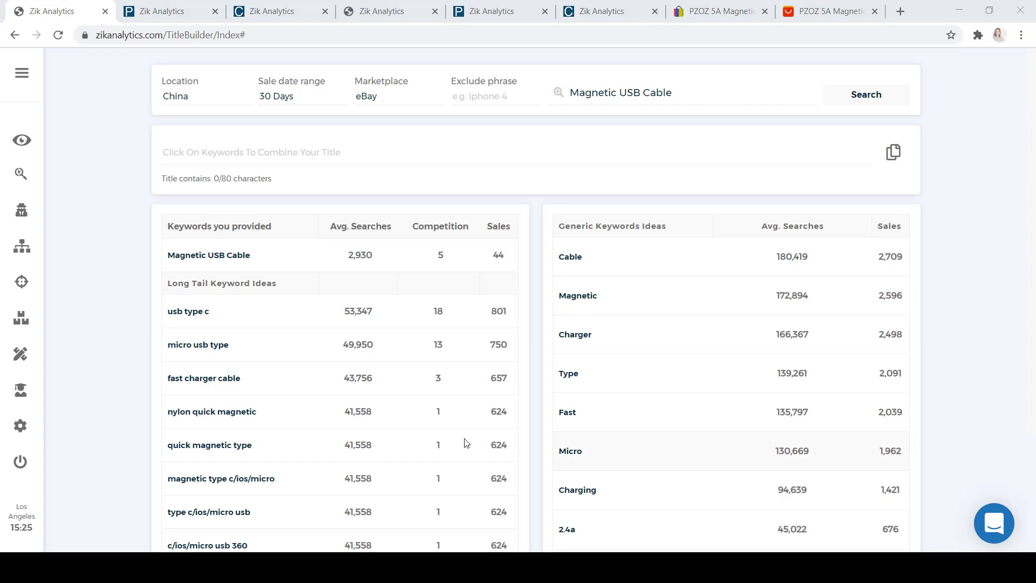
# - Build the listing title from the keywords "usb type c", "micro usb type", "Cable" and "Magnetic"
pyautogui.click(191, 317)
pyautogui.click(213, 345)
pyautogui.click(580, 264)
pyautogui.click(592, 297)
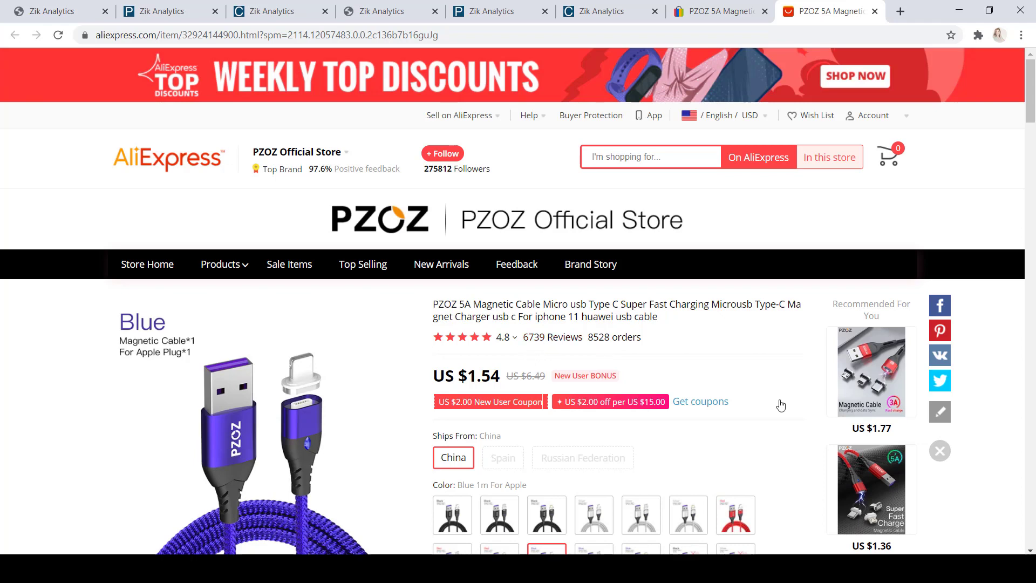
# - On the AliExpress PZOZ cable page, examine the store's detailed seller ratings and the product's star rating breakdown
pyautogui.moveTo(334, 169)
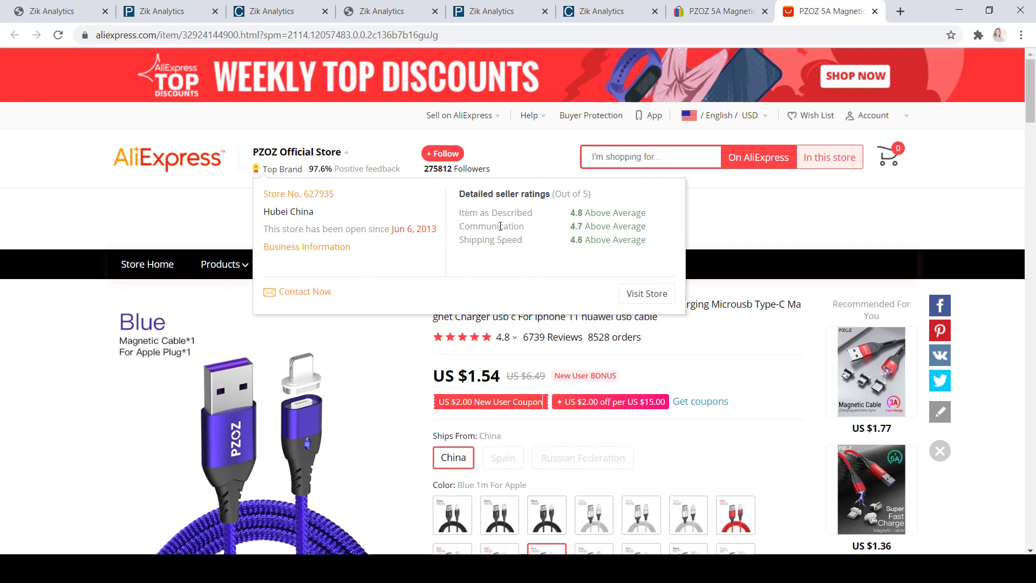
pyautogui.moveTo(500, 226)
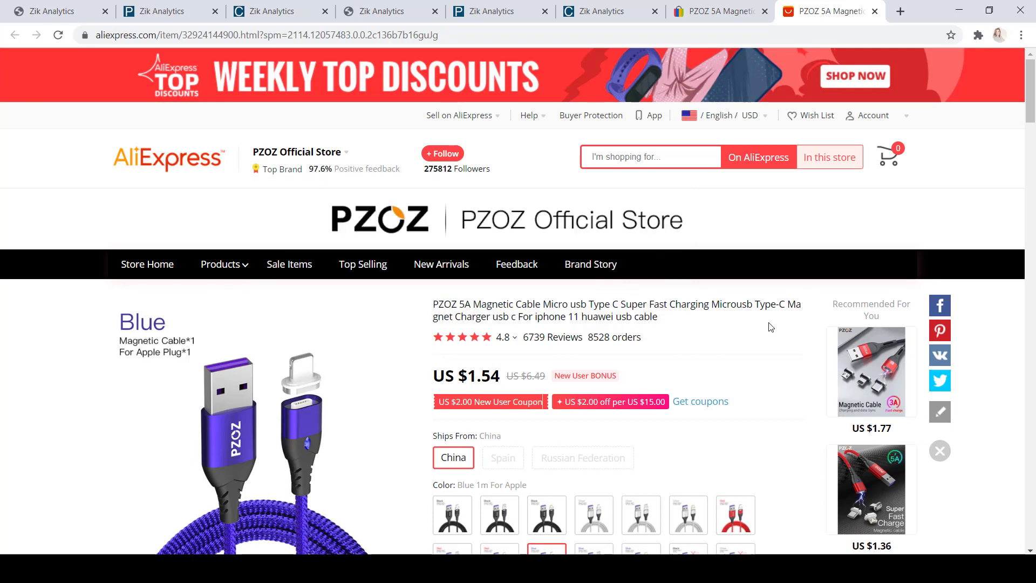
pyautogui.moveTo(501, 344)
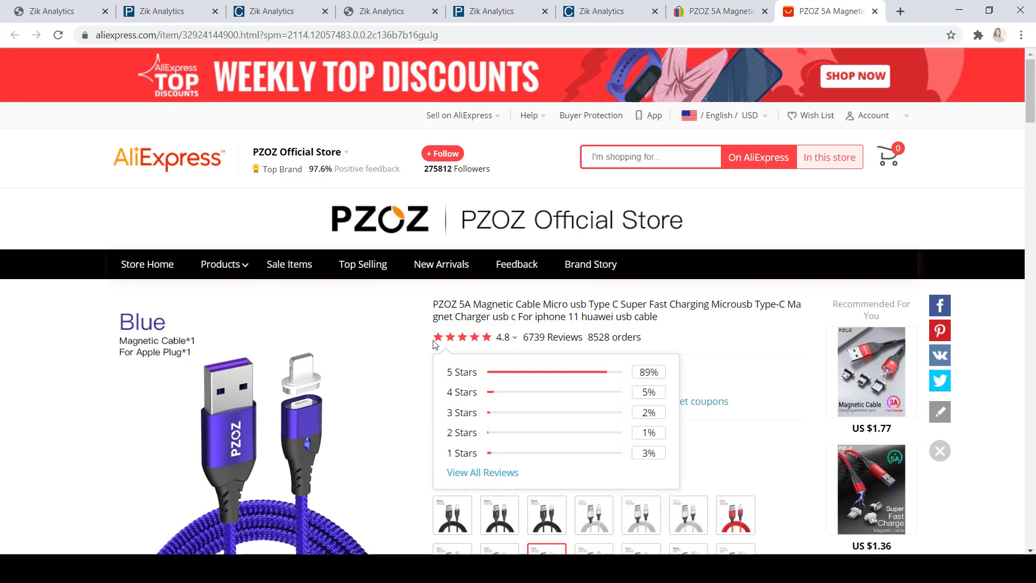